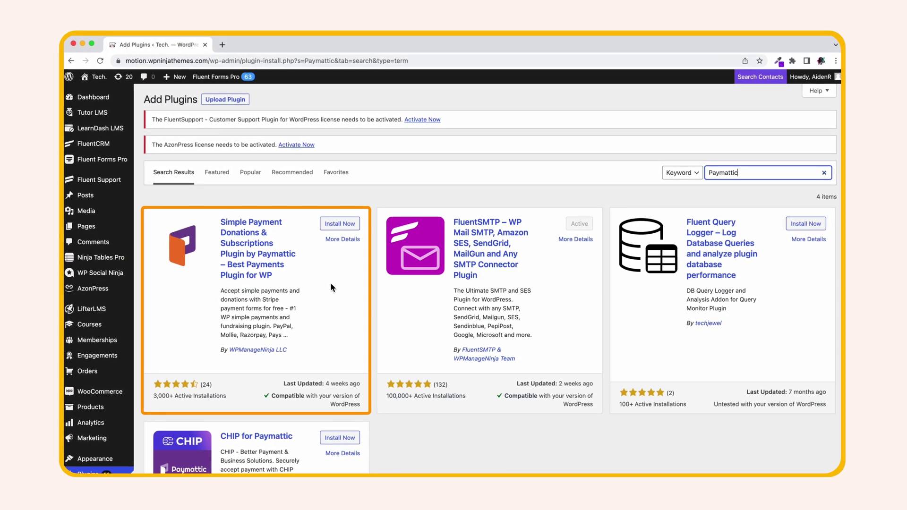
Install the Paymattic card from the 'Paymattic' search results and activate it.
left_click(340, 223)
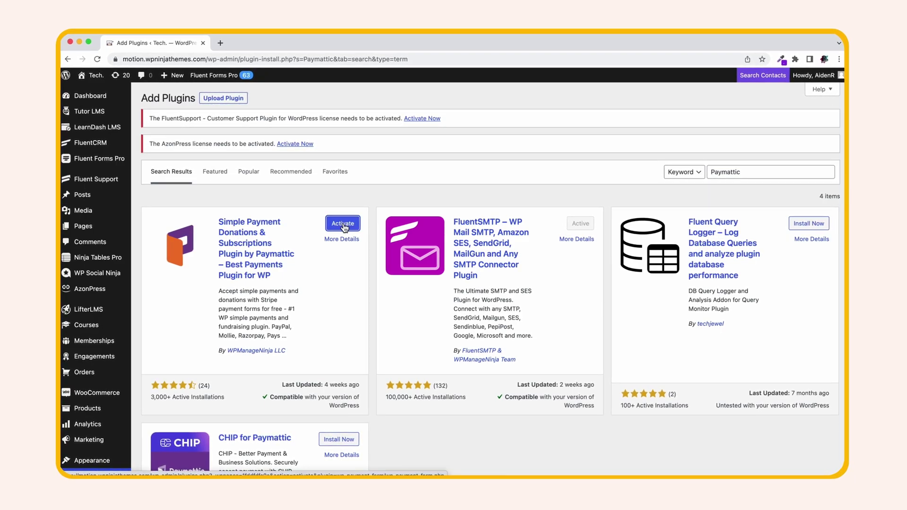
left_click(344, 225)
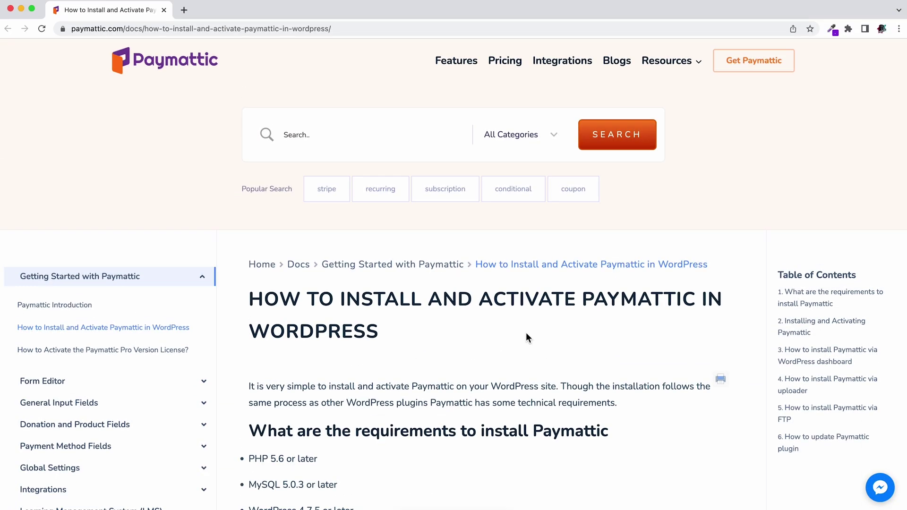
scroll(526, 332, "down", 3)
scroll(526, 333, "down", 2)
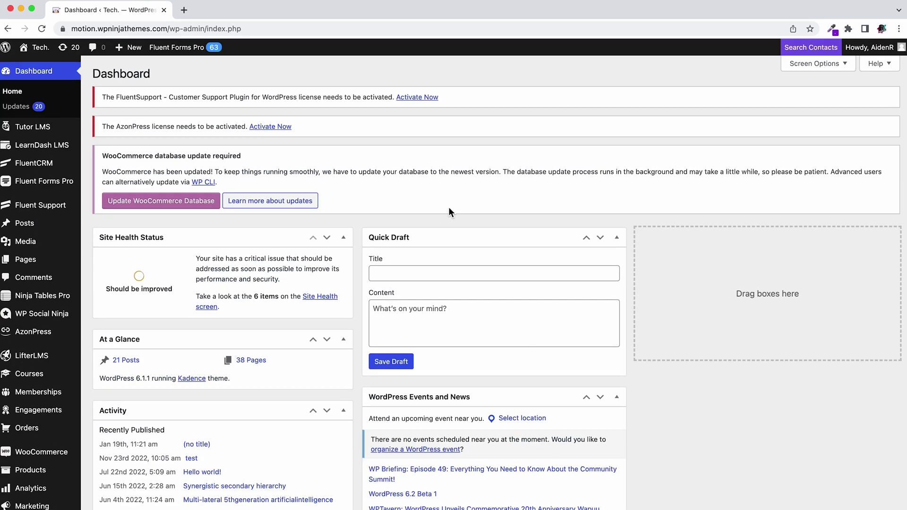
scroll(213, 284, "down", 3)
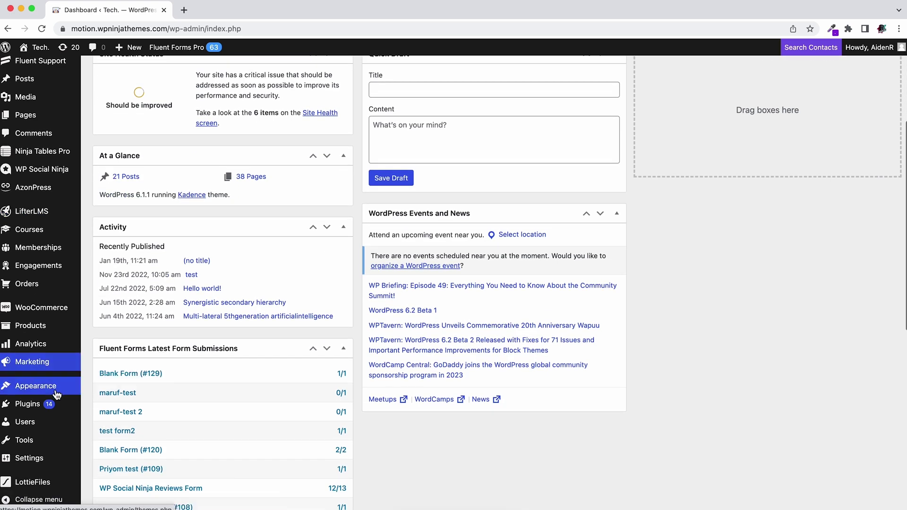
Install the Paymattic plugin from the Plugins > Add New search results.
mouse_move(28, 404)
left_click(51, 404)
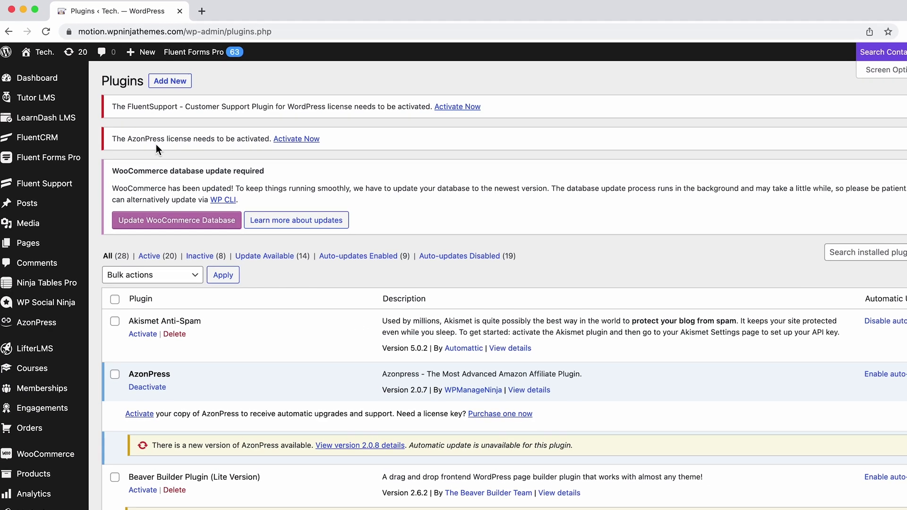
left_click(175, 88)
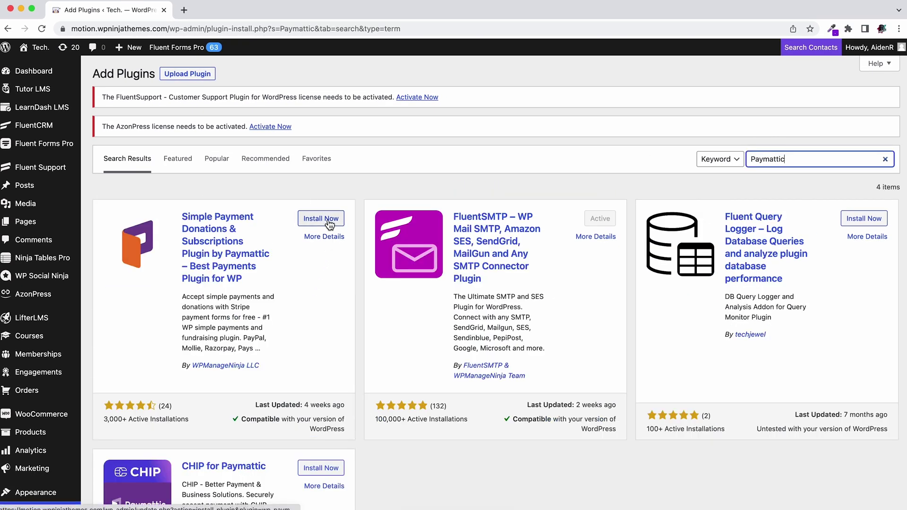
left_click(320, 218)
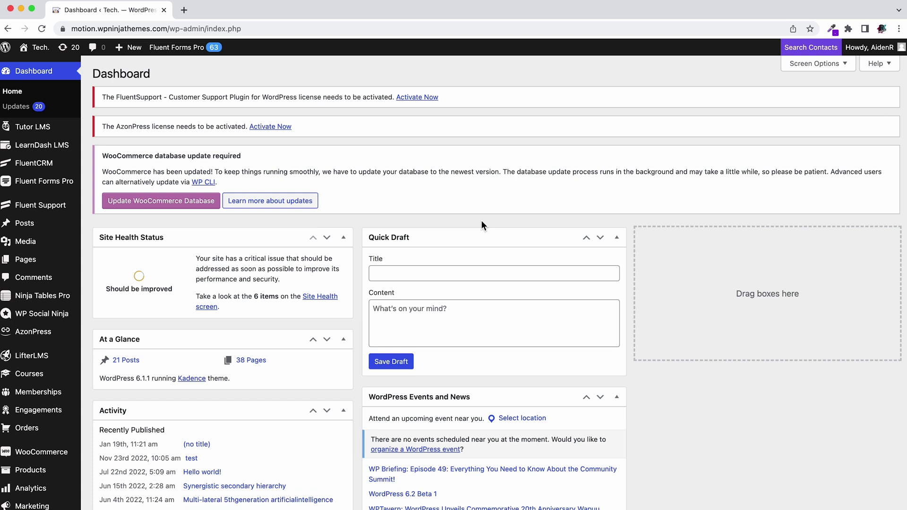
Reach wordpress.org through paymattic.com's Try Free link and download the Paymattic zip.
left_click(183, 9)
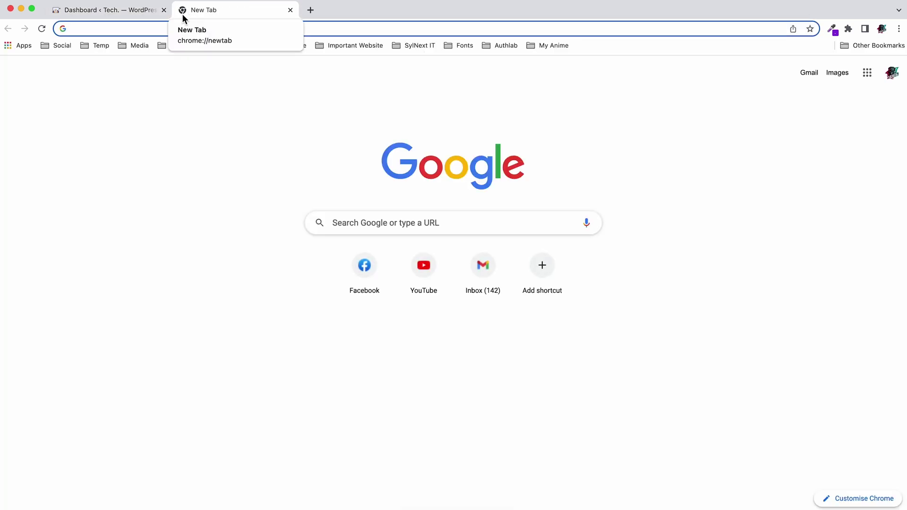
type("paymattic.com")
key("Return")
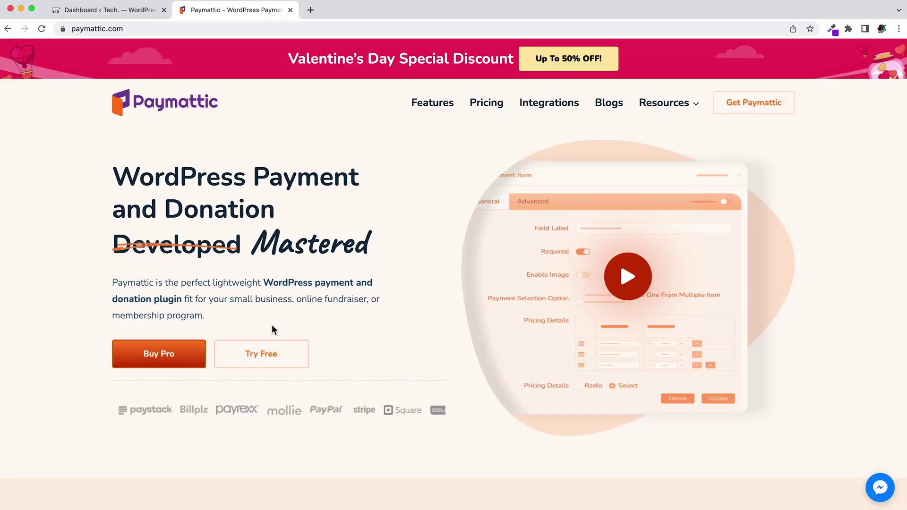
left_click(261, 354)
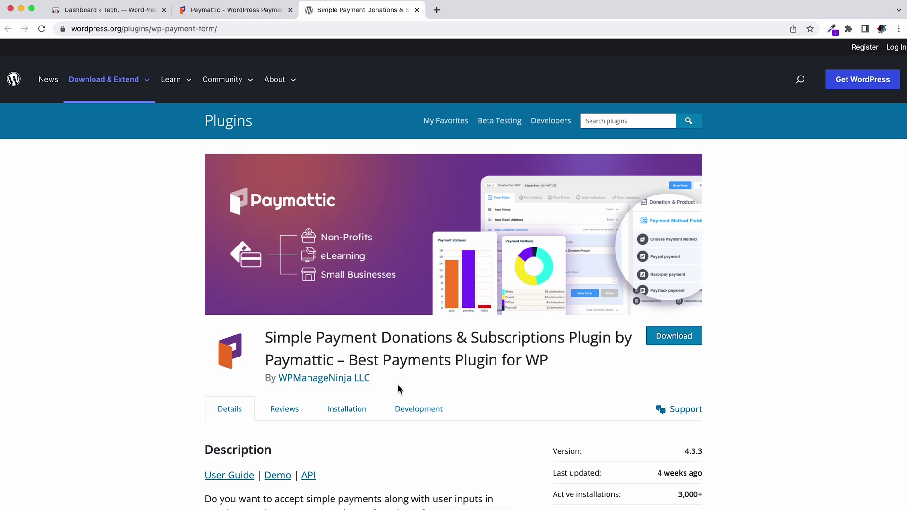
left_click(674, 336)
mouse_move(110, 79)
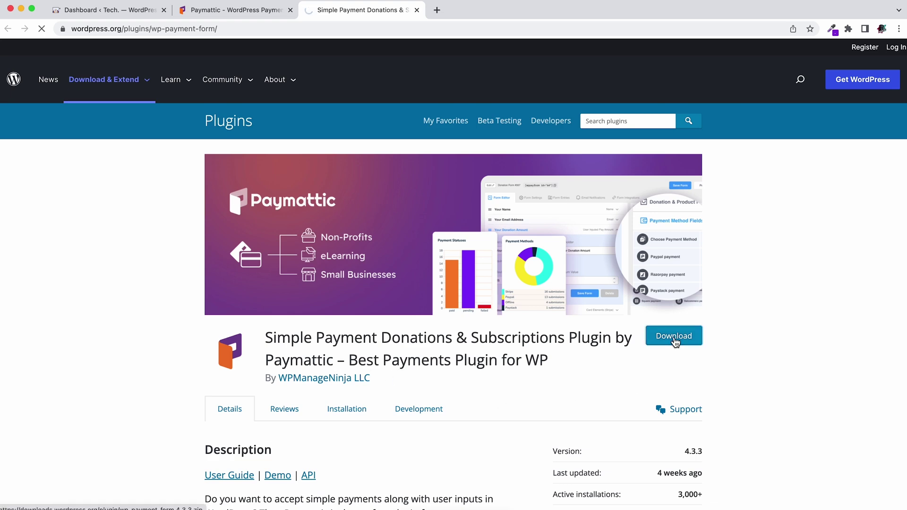
Upload wp-payment-form.4.3.3.zip under Plugins > Add New > Upload Plugin and install it.
left_click(106, 10)
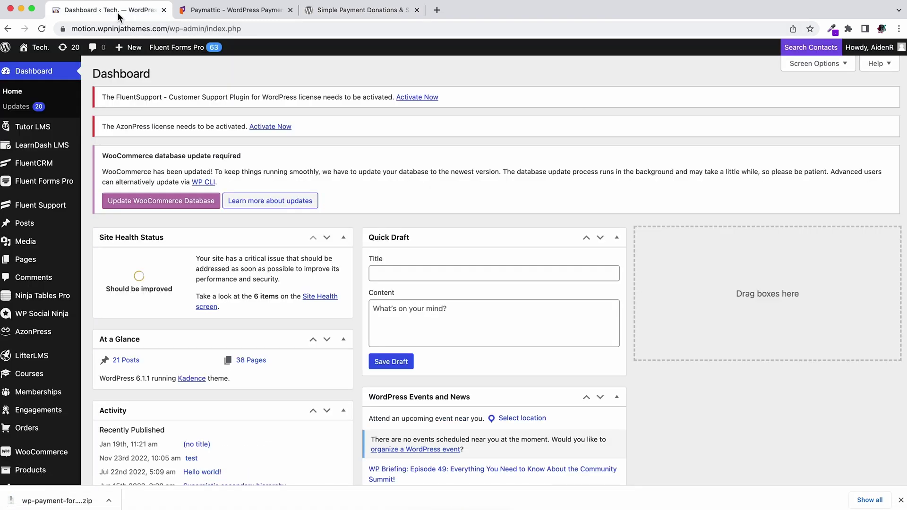
scroll(53, 284, "down", 5)
left_click(29, 373)
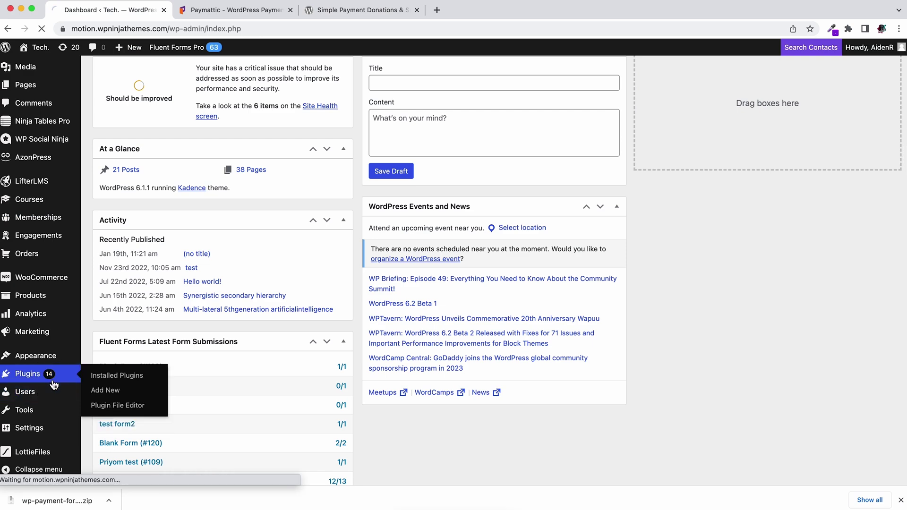
left_click(155, 74)
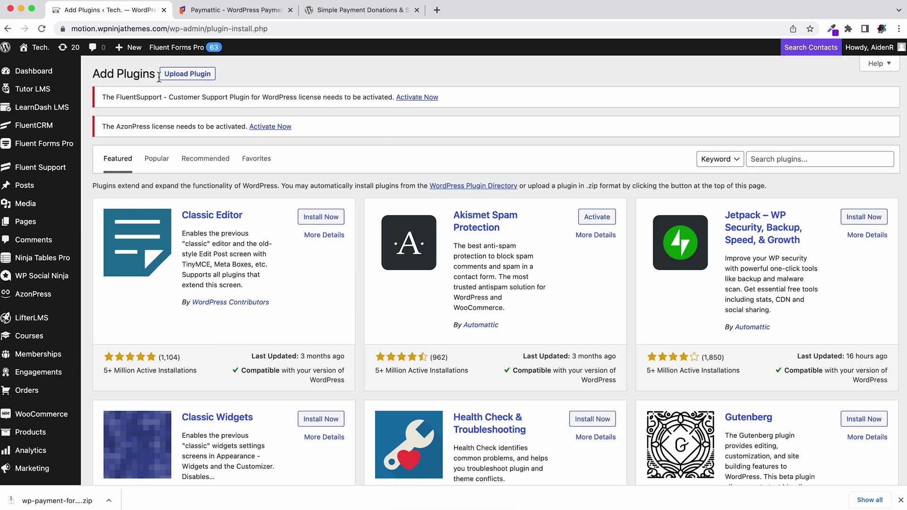
left_click(190, 73)
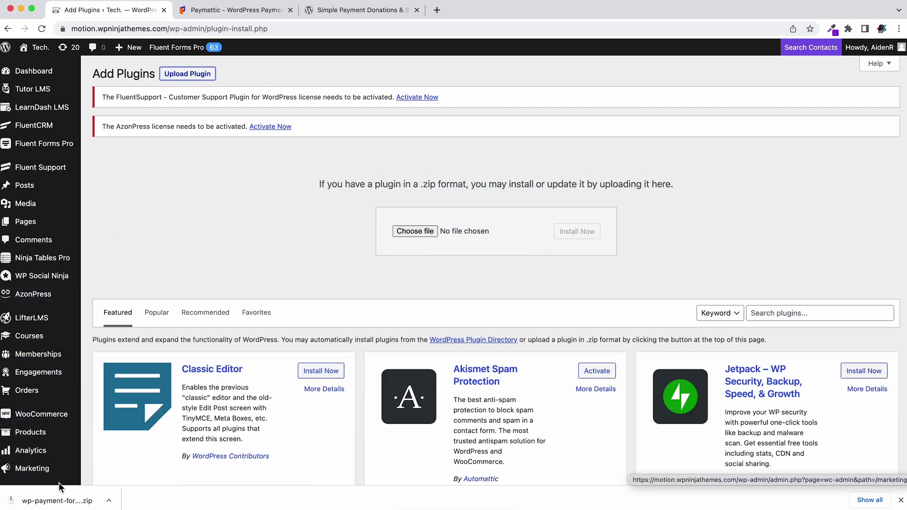
left_click_drag(53, 500, 381, 303)
left_click_drag(413, 237, 414, 238)
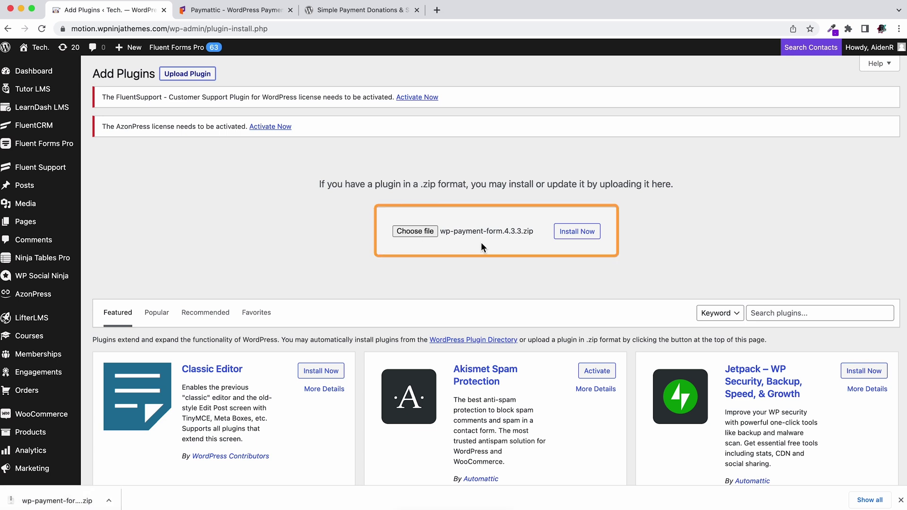
left_click(576, 231)
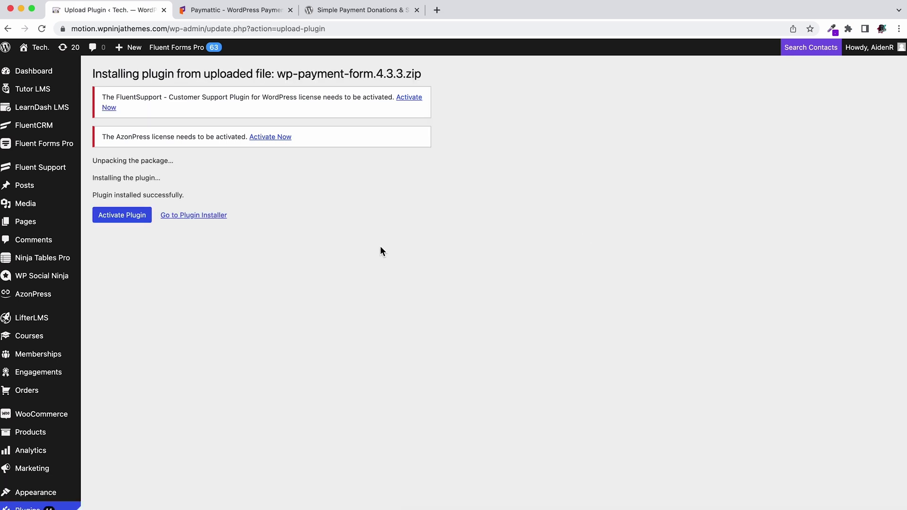
Activate Paymattic, open its All Forms list, and bring up the Pro pricing plans.
left_click(126, 217)
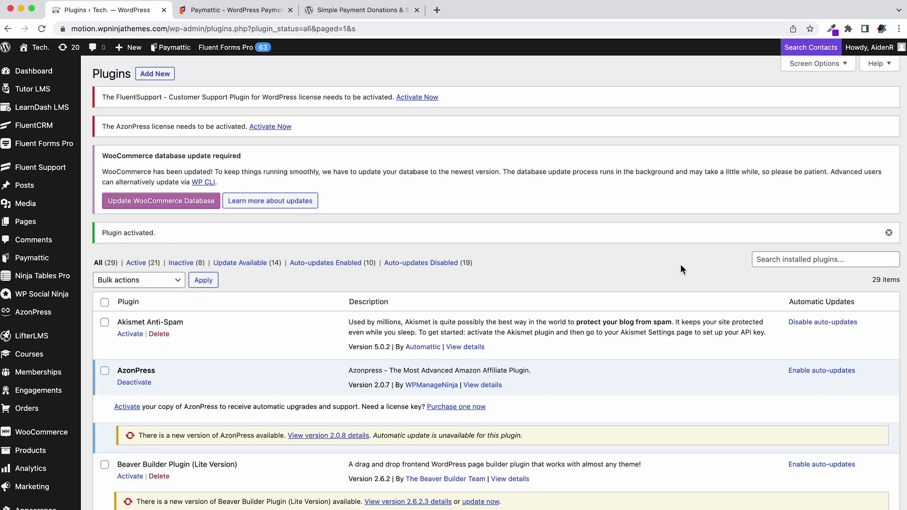
left_click(766, 259)
type("Paymattic")
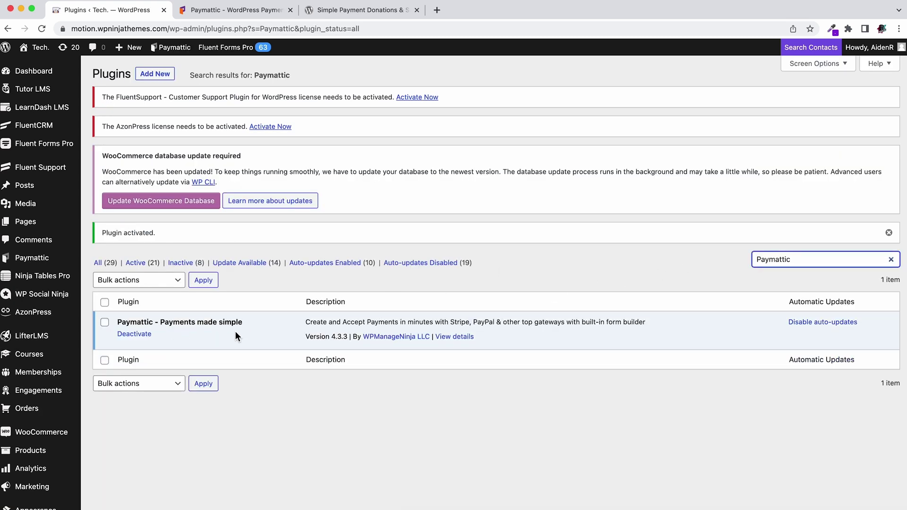
left_click(31, 257)
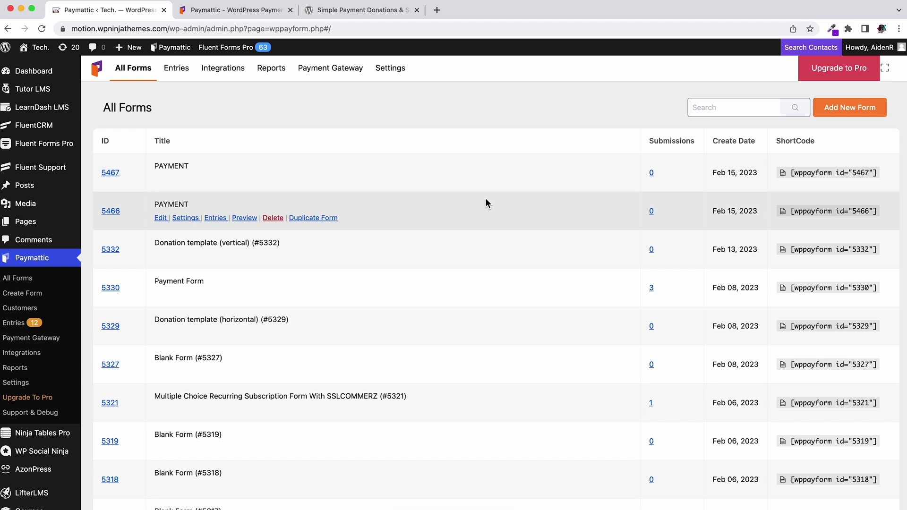
left_click(843, 76)
left_click(173, 358)
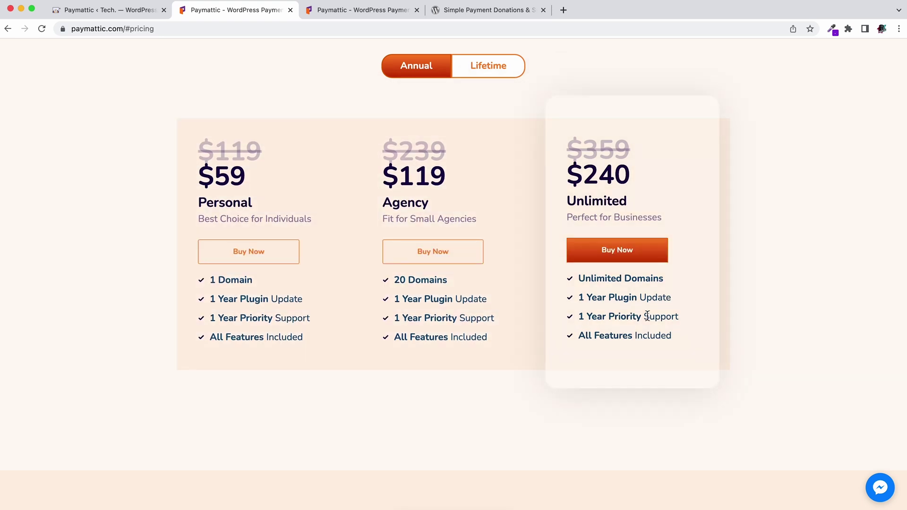
Download the Paymattic Pro zip from wpmanageninja.com/account/dashboard, then return to WordPress.
left_click(562, 10)
type("wpmanageninja.com/account/dashboard")
key("Return")
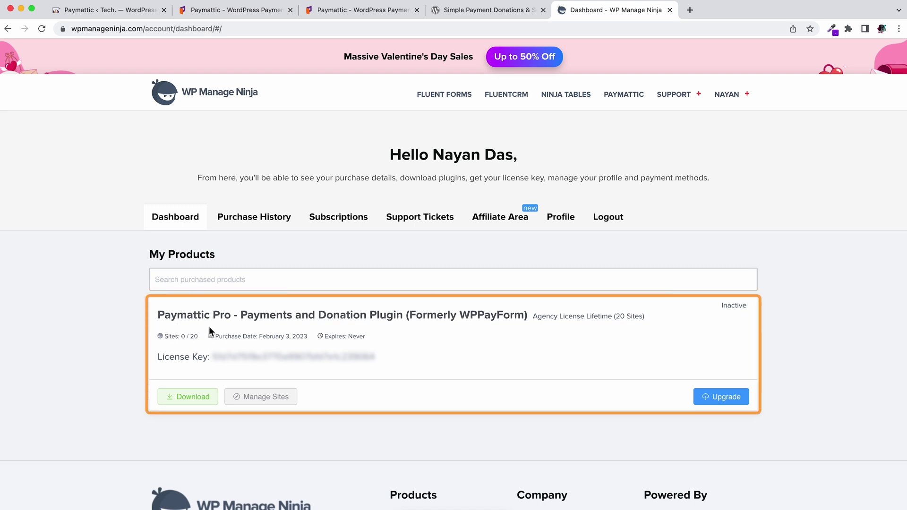
left_click(187, 396)
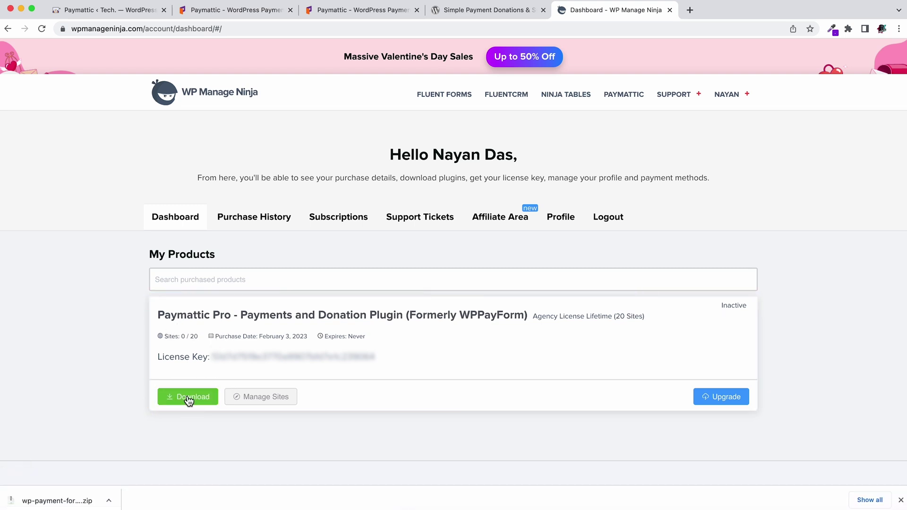
left_click(106, 10)
scroll(46, 284, "down", 5)
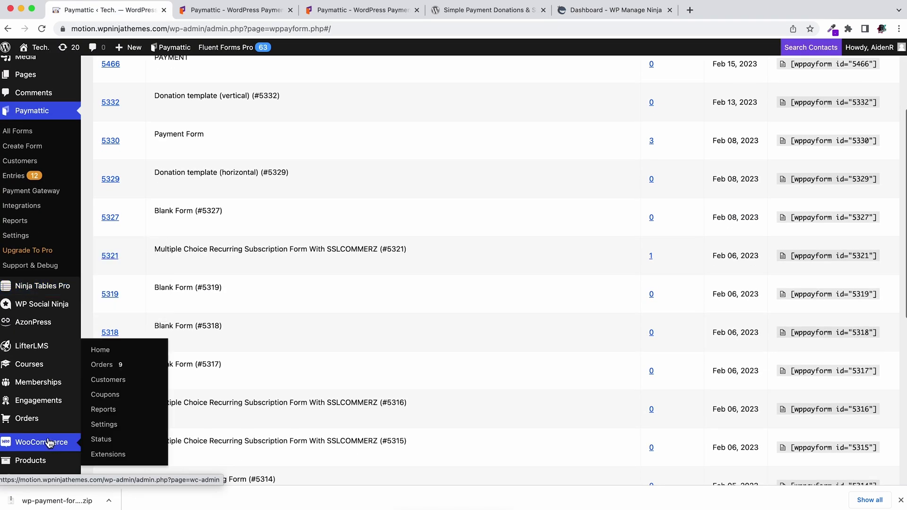
scroll(46, 354, "down", 5)
Upload the Paymattic Pro zip via Plugins > Add New, install it, and activate it.
left_click(48, 384)
left_click(157, 74)
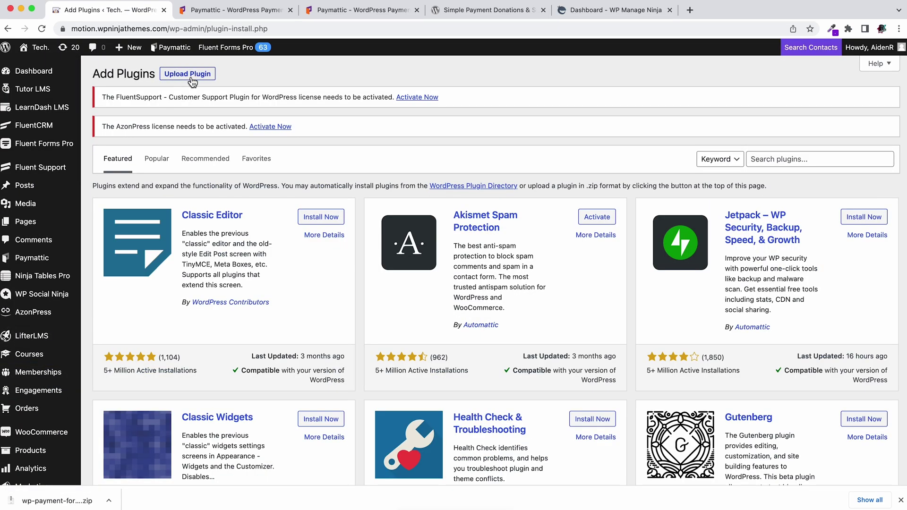
left_click(187, 74)
left_click_drag(67, 501, 415, 231)
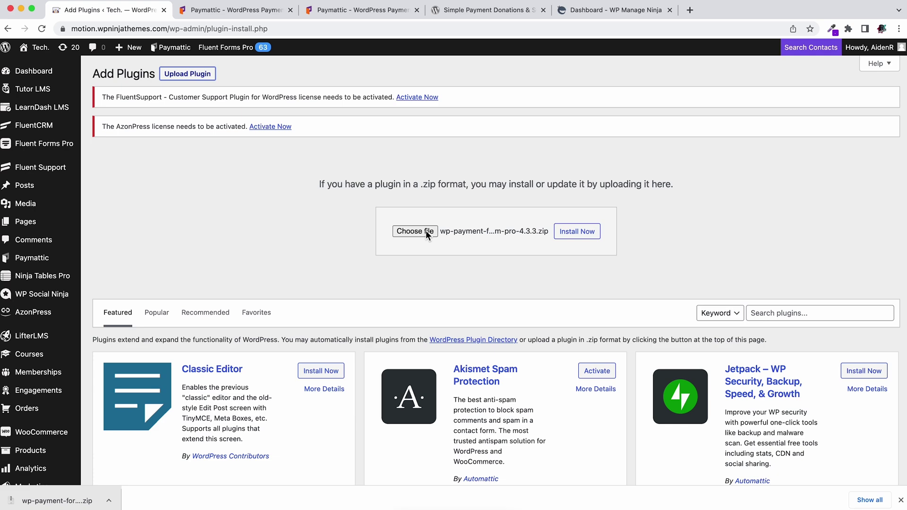
left_click(577, 231)
left_click(123, 230)
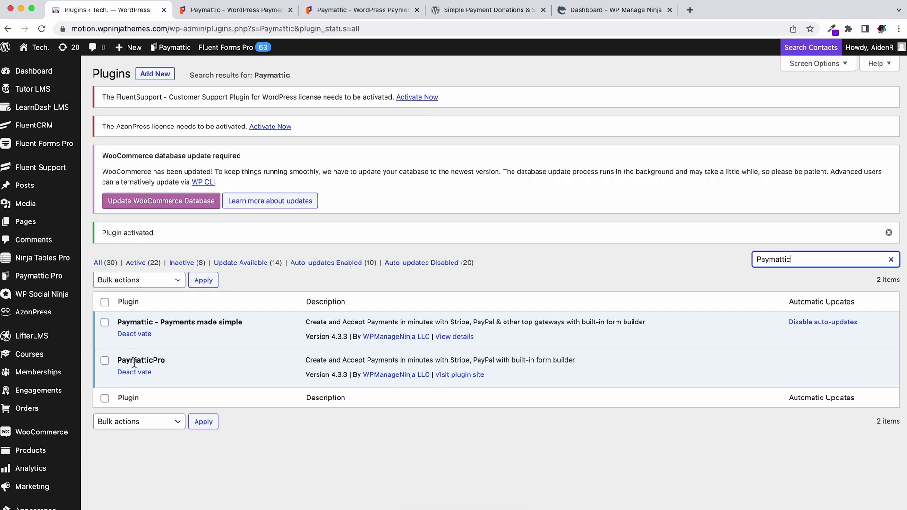
Open the Paymattic Pro Settings > Licensing page.
left_click(39, 276)
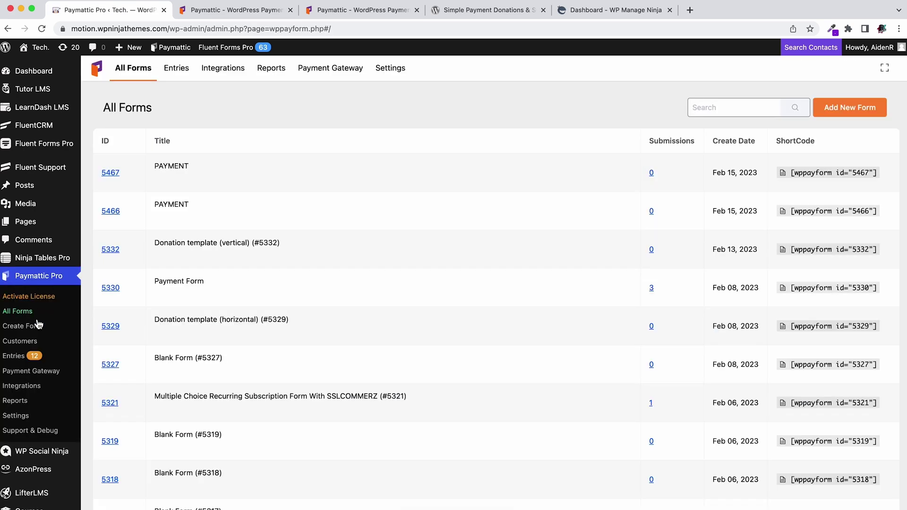
left_click(16, 415)
left_click(130, 418)
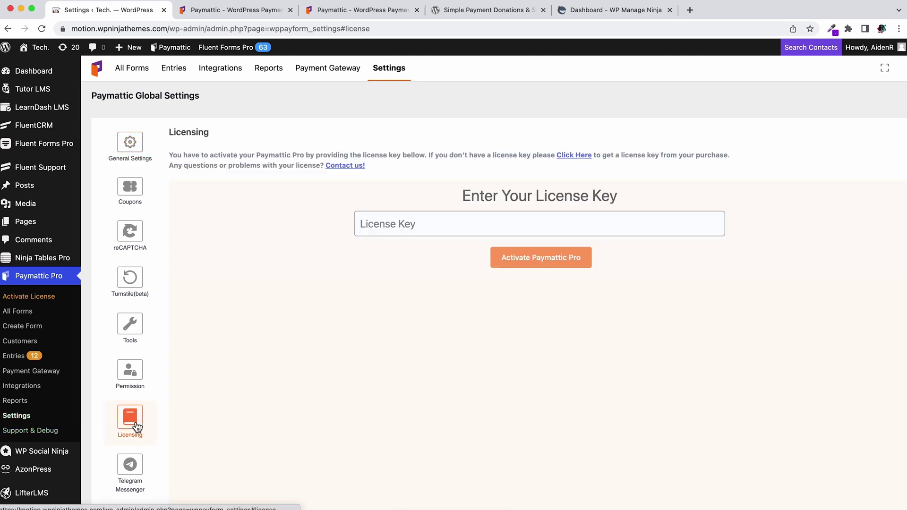
Copy the Paymattic Pro license key from the account dashboard.
left_click(614, 10)
left_click_drag(377, 357, 217, 358)
key("ctrl+c")
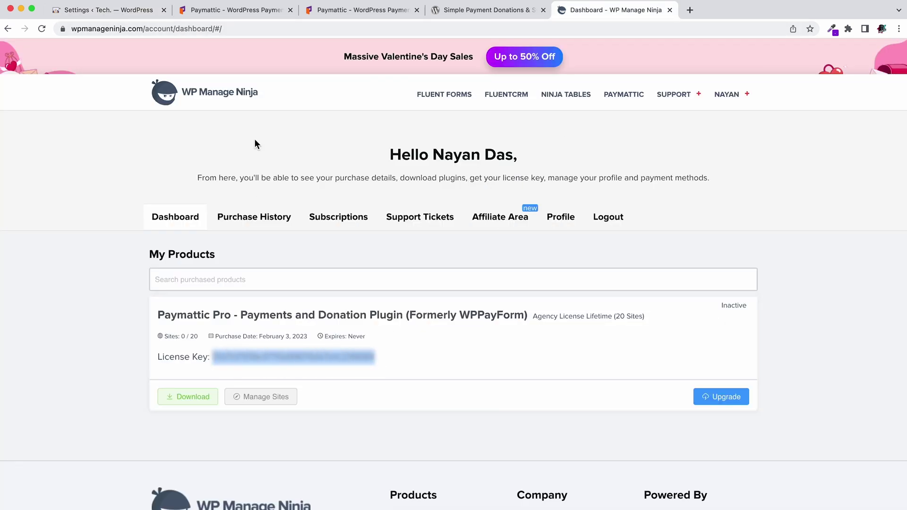
left_click(107, 10)
Paste the license key, activate Paymattic Pro, and go back to All Forms.
left_click(440, 224)
key("ctrl+v")
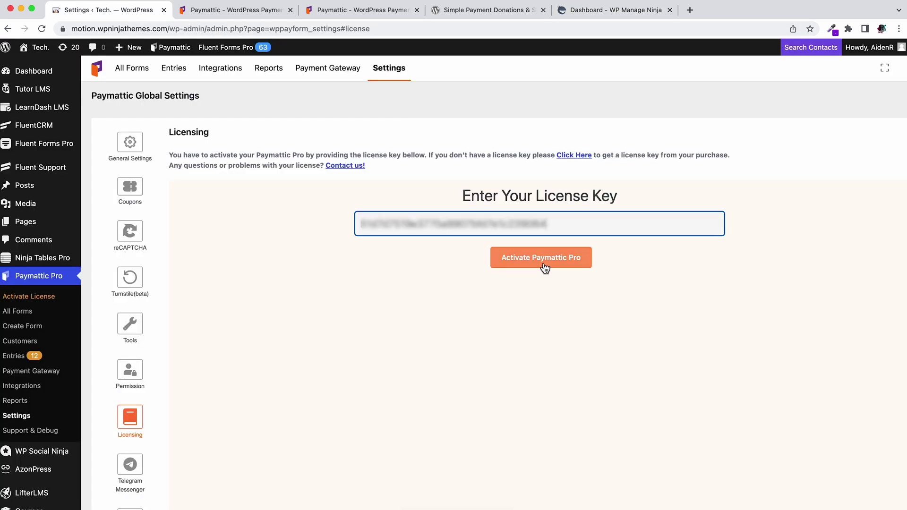
left_click(545, 258)
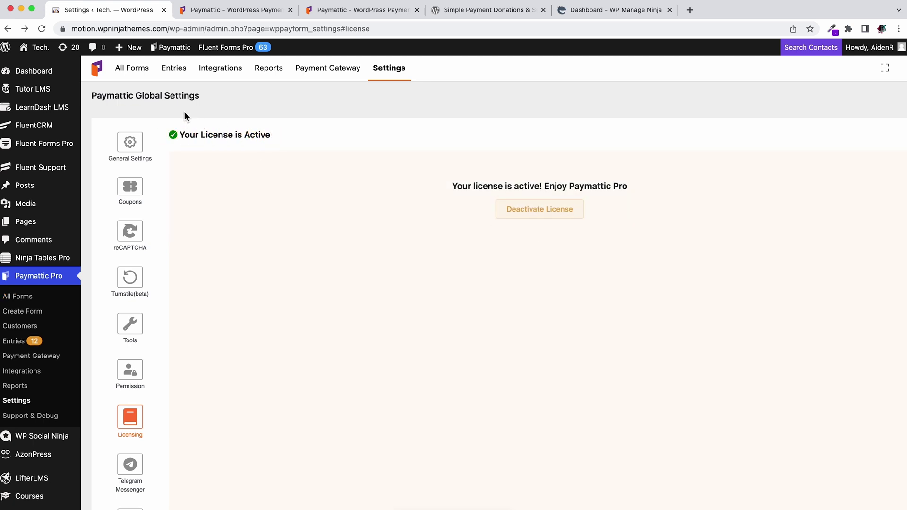
left_click(131, 68)
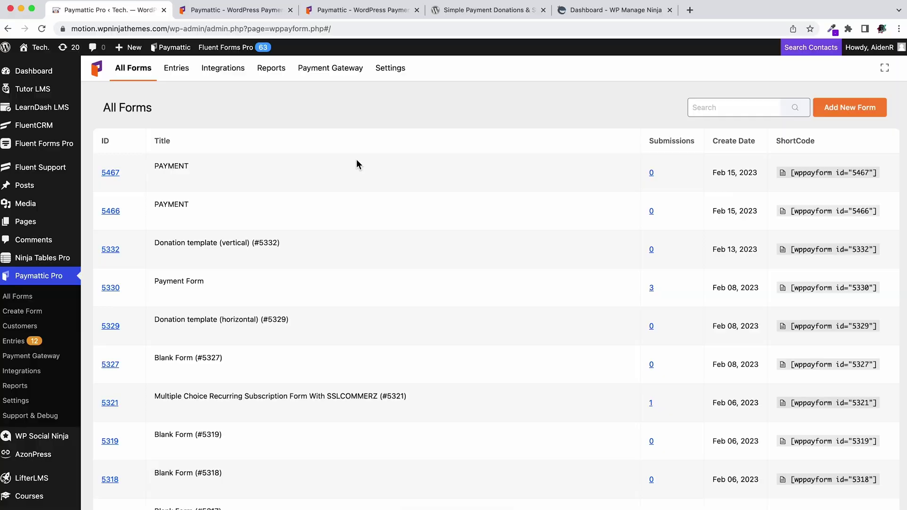